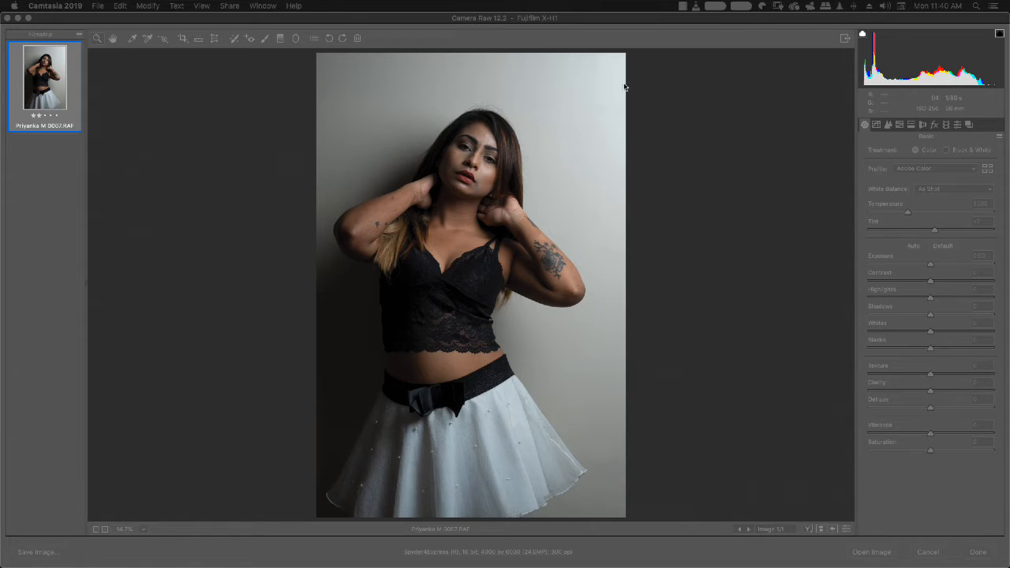
# Step: Try split toning with highlights at hue 183 and saturation 25, and shadows at hue 36 and saturation 14
pyautogui.click(588, 22)
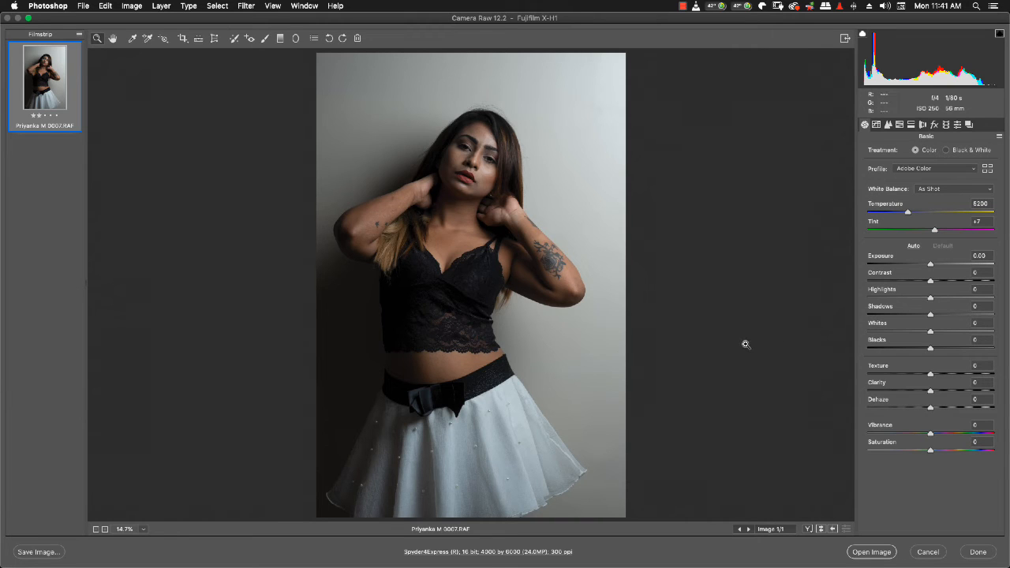
pyautogui.click(910, 126)
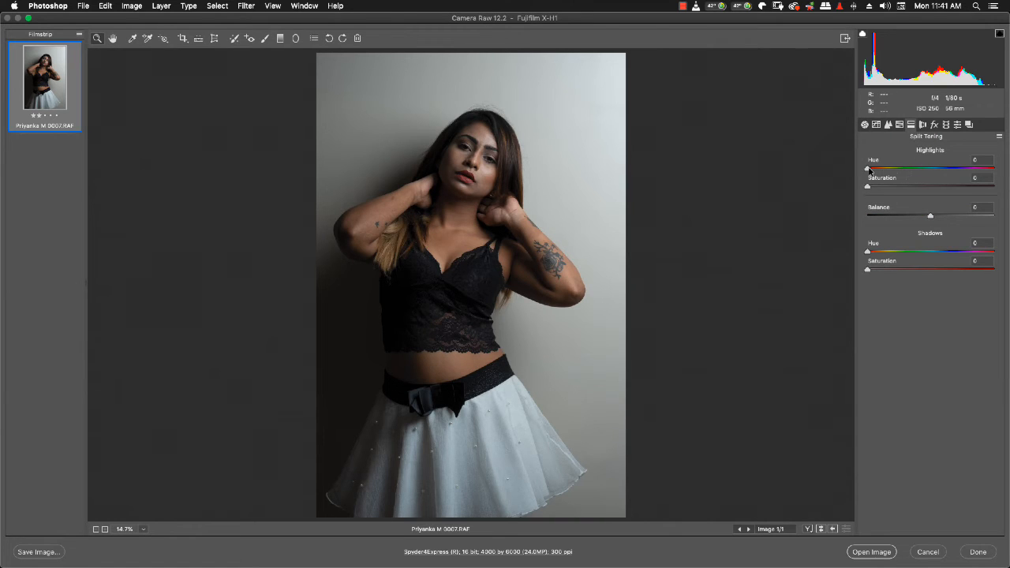
pyautogui.moveTo(868, 170); pyautogui.dragTo(931, 173)
pyautogui.moveTo(931, 170); pyautogui.dragTo(933, 171)
pyautogui.moveTo(868, 187); pyautogui.dragTo(898, 187)
pyautogui.moveTo(870, 250); pyautogui.dragTo(885, 270)
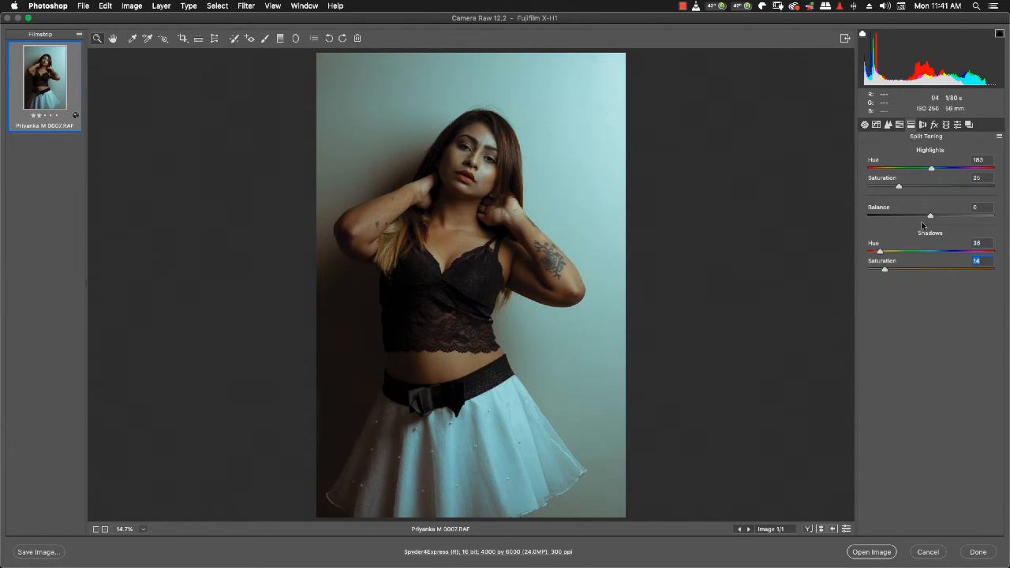
# Step: Reset the split-toning saturation of both the highlights and the shadows to 0
pyautogui.moveTo(898, 187); pyautogui.dragTo(902, 188)
pyautogui.moveTo(902, 187); pyautogui.dragTo(865, 193)
pyautogui.moveTo(884, 270); pyautogui.dragTo(841, 269)
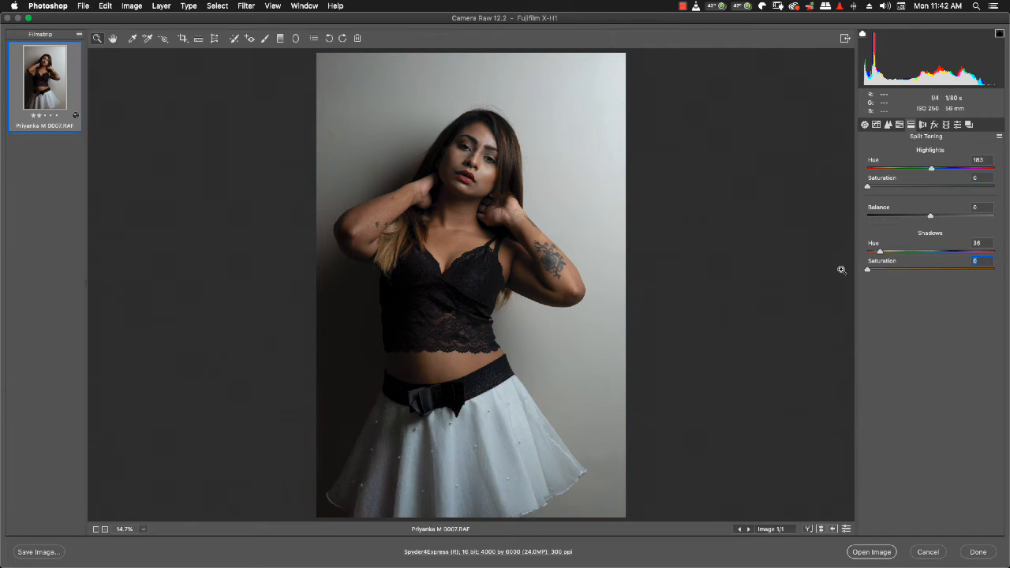
# Step: Neutralize the photo's white balance by sampling the white skirt near its hem
pyautogui.click(864, 125)
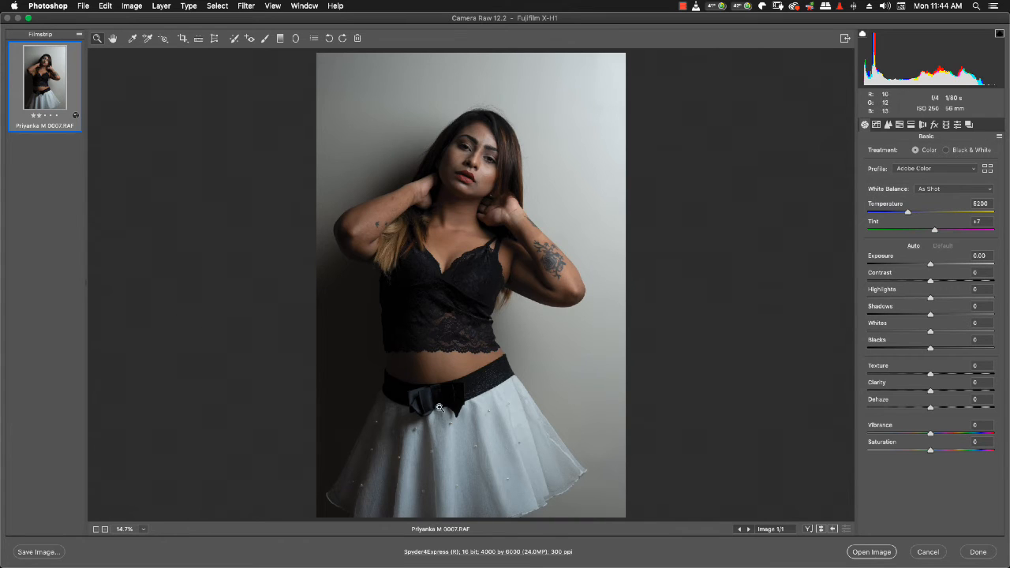
pyautogui.click(133, 41)
pyautogui.click(479, 493)
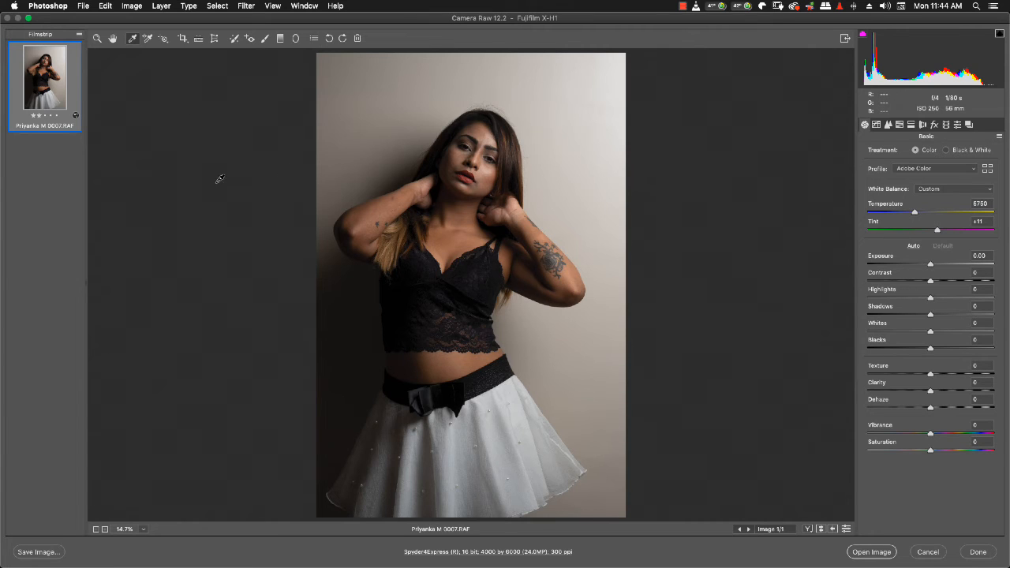
# Step: Place color samplers on the skirt near its hem and on the shadowed wall beside the model's elbow
pyautogui.click(147, 40)
pyautogui.click(147, 40)
pyautogui.click(478, 497)
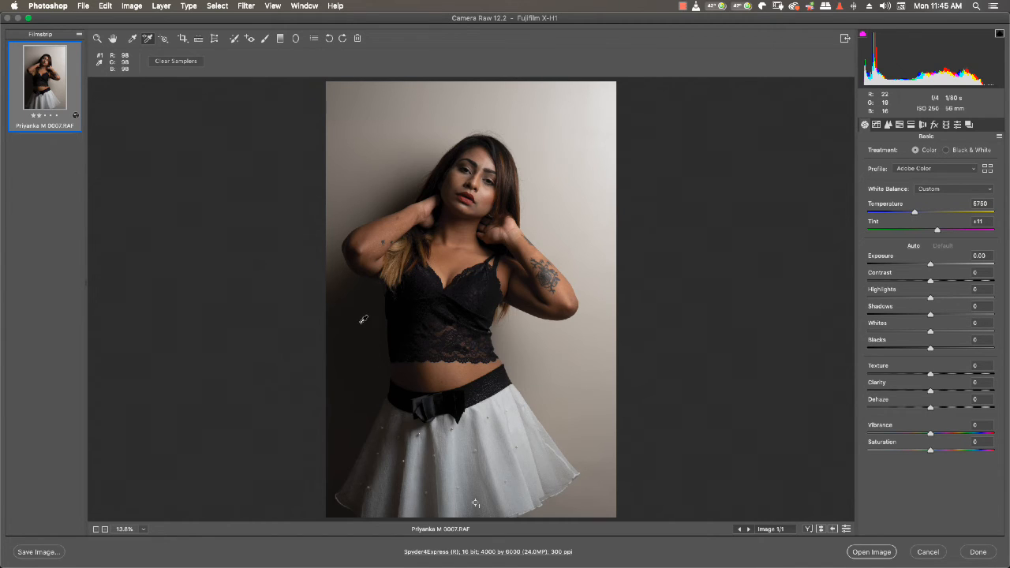
pyautogui.click(333, 274)
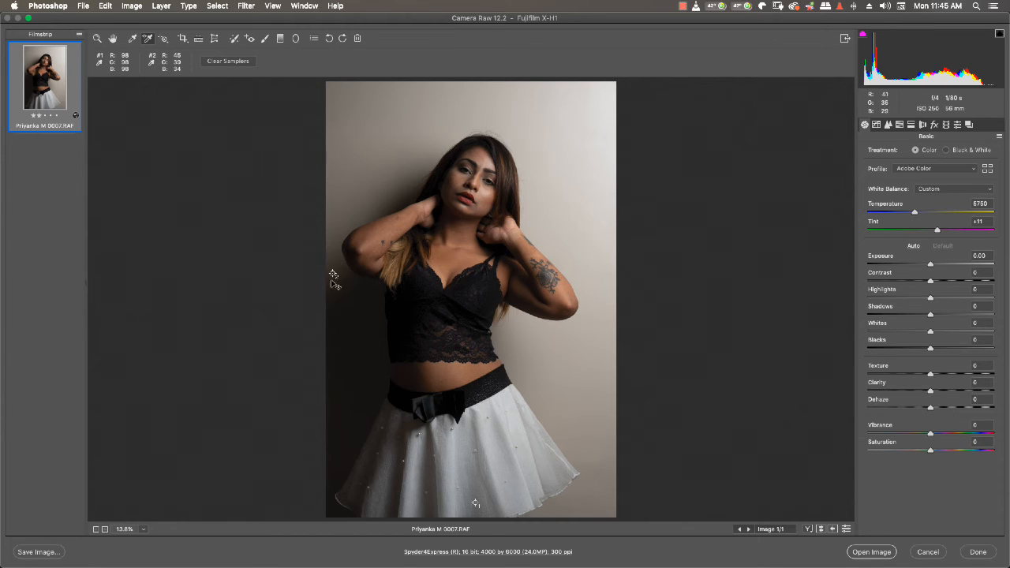
# Step: Try sampling the white balance from the shadowed wall, revert it, and clear the color samplers
pyautogui.click(133, 37)
pyautogui.click(334, 271)
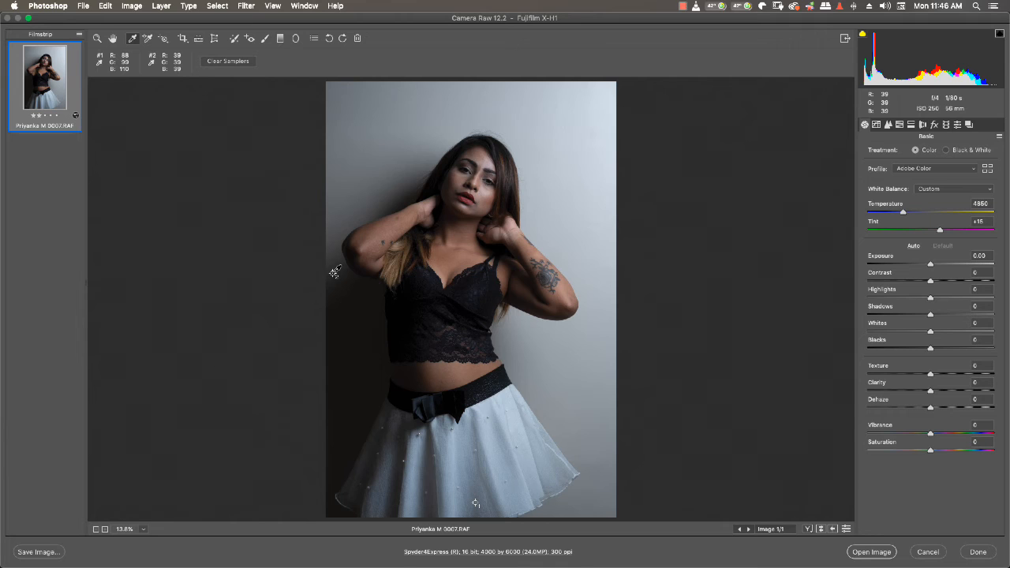
pyautogui.click(334, 272)
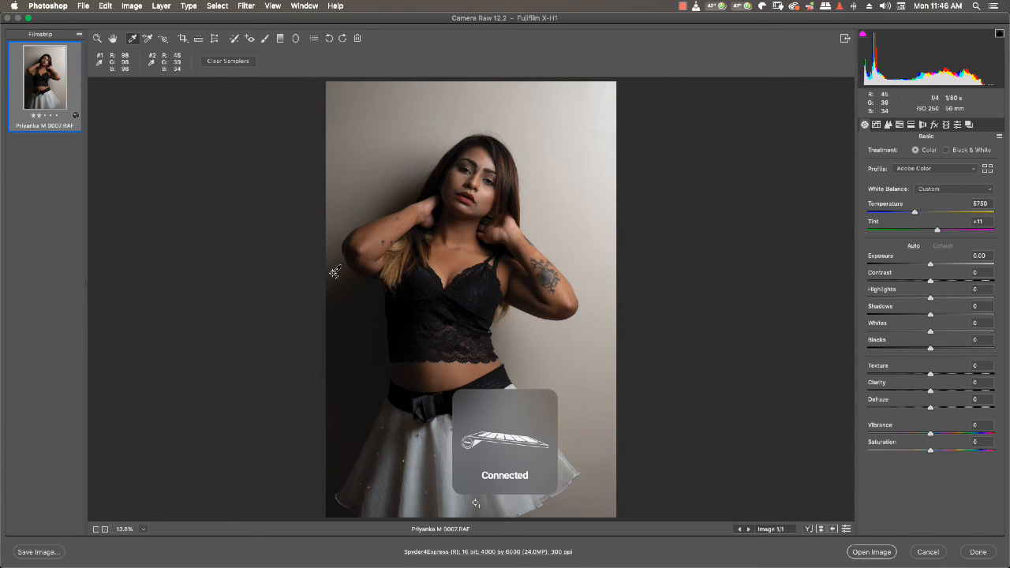
pyautogui.click(233, 63)
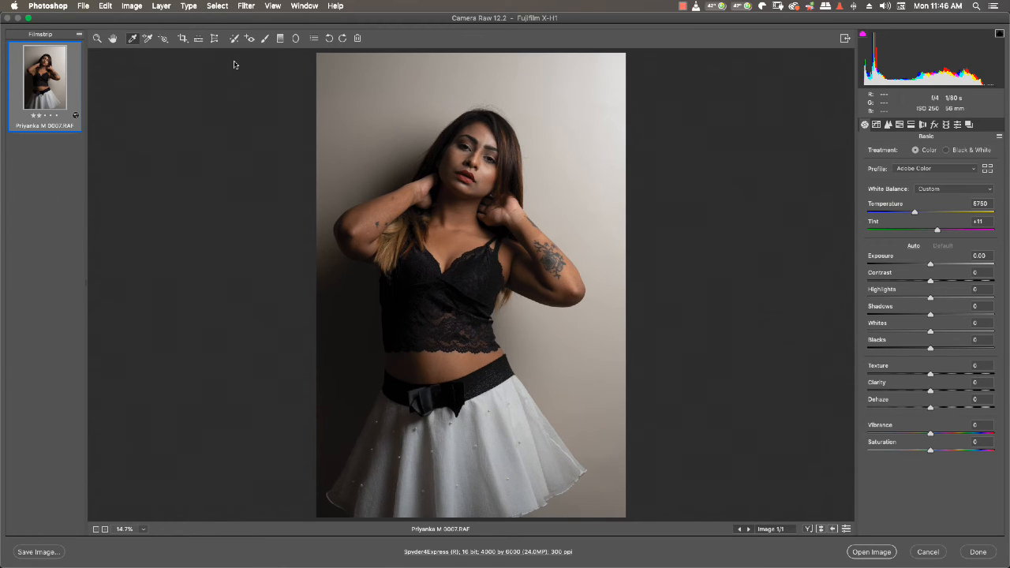
pyautogui.click(93, 42)
# Step: Apply the Camera CLASSIC CHROME profile to the photo
pyautogui.click(916, 170)
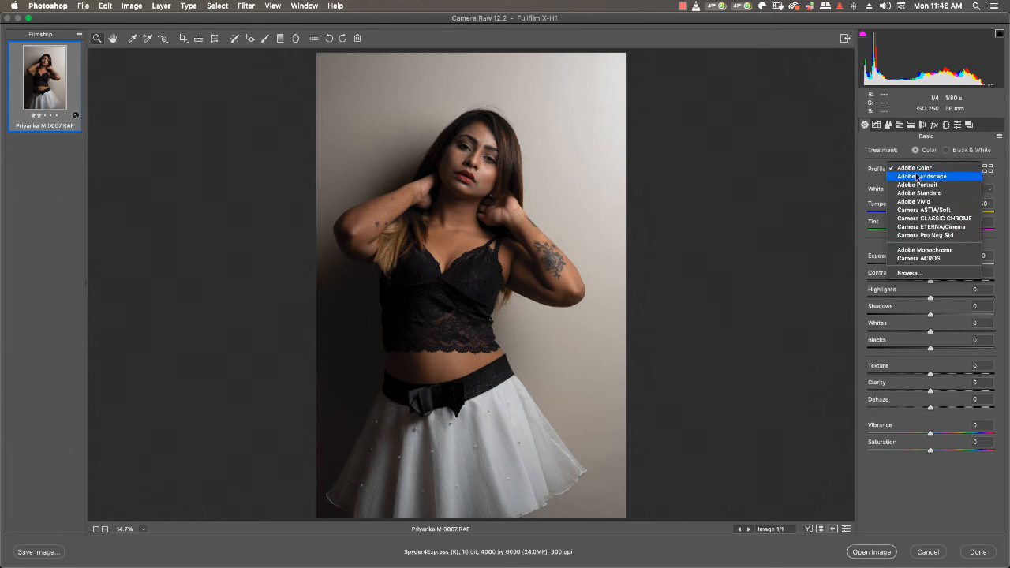
pyautogui.click(924, 217)
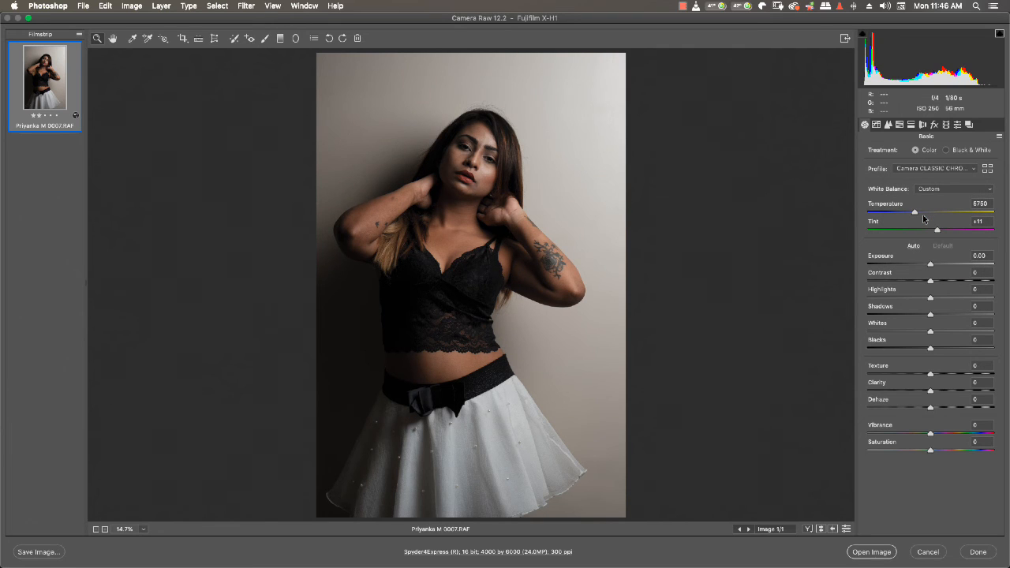
# Step: Raise Clarity to +20 and Vibrance to +20
pyautogui.click(946, 390)
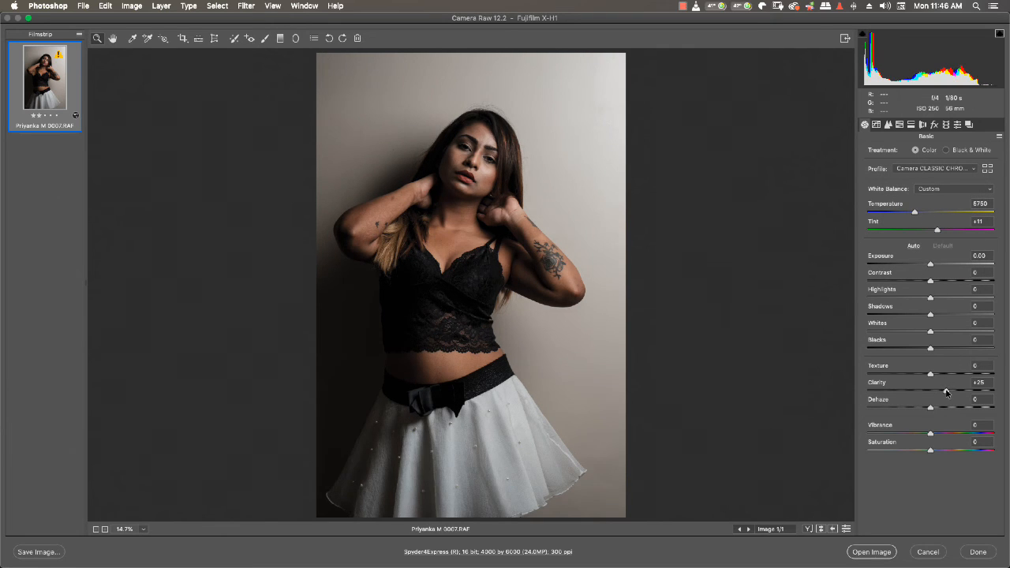
pyautogui.moveTo(947, 390); pyautogui.dragTo(942, 391)
pyautogui.click(944, 434)
# Step: Split tone the photo with highlights at hue 35 and saturation about 10, and shadows at hue 183 and saturation 8
pyautogui.click(910, 126)
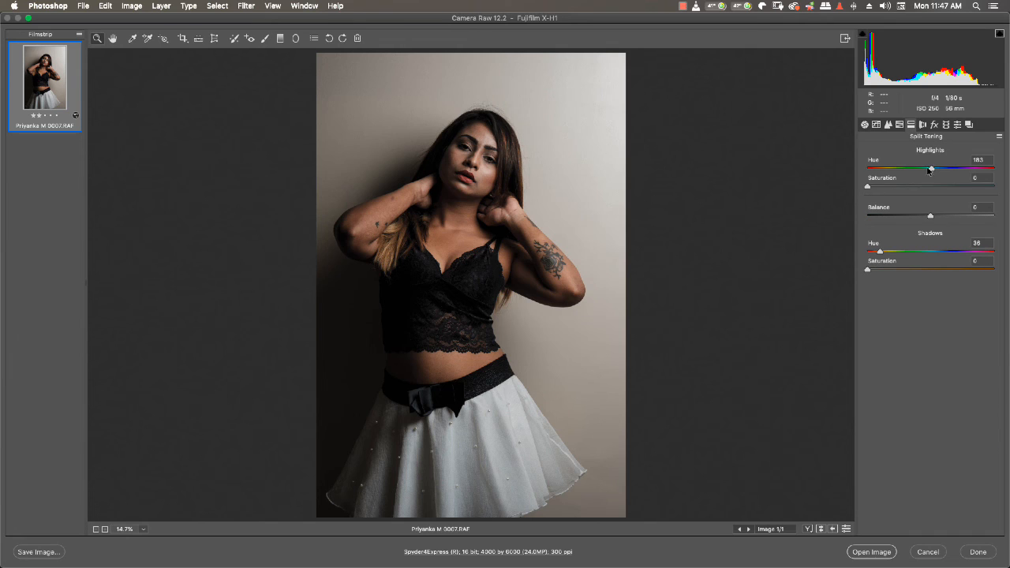
pyautogui.moveTo(930, 168); pyautogui.dragTo(879, 170)
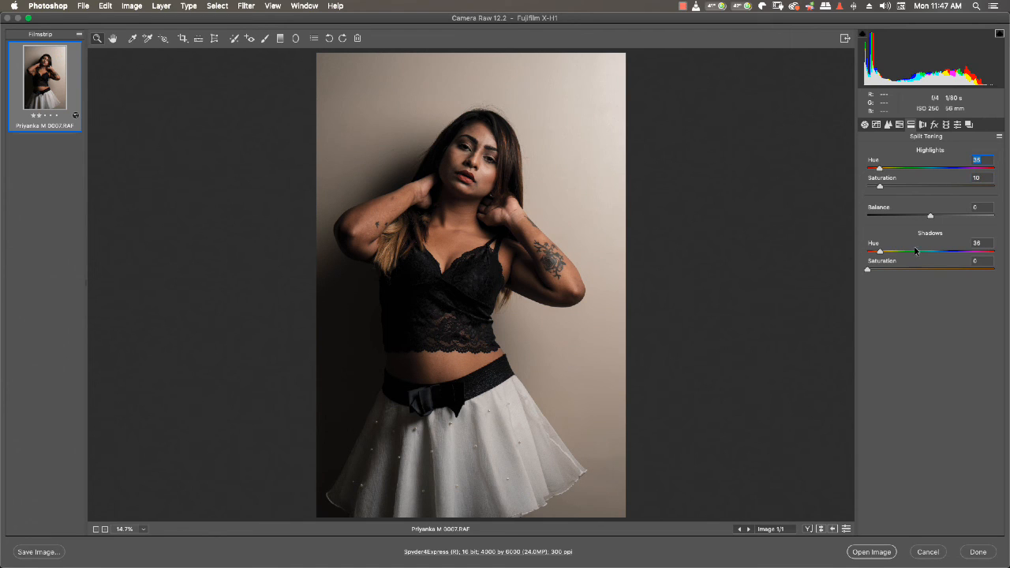
pyautogui.moveTo(880, 252); pyautogui.dragTo(931, 252)
pyautogui.moveTo(866, 270); pyautogui.dragTo(876, 273)
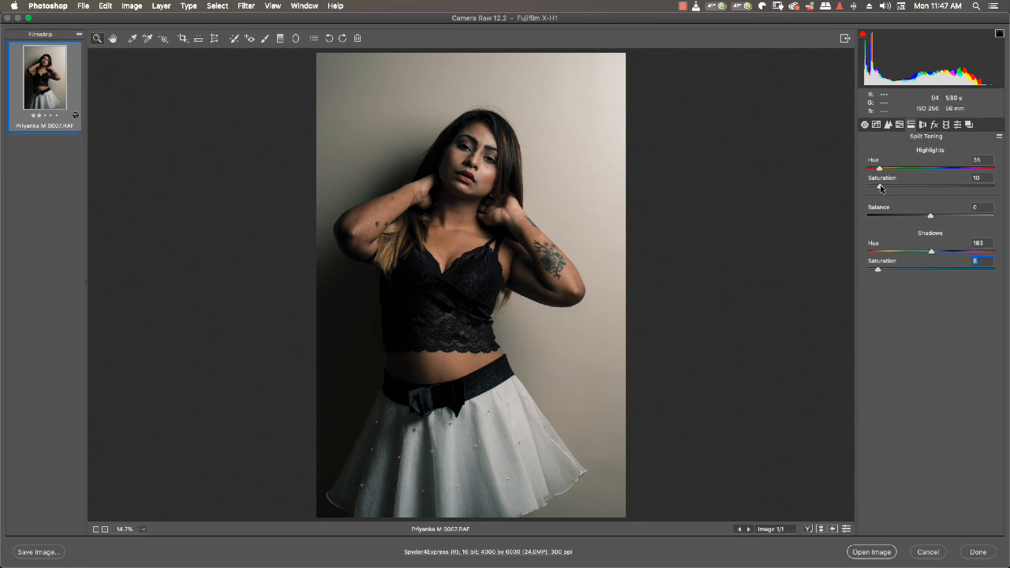
pyautogui.moveTo(880, 187); pyautogui.dragTo(882, 188)
# Step: Adjust the basic tones to Contrast -20, Shadows +35, Blacks +10 and Exposure +0.15
pyautogui.click(864, 126)
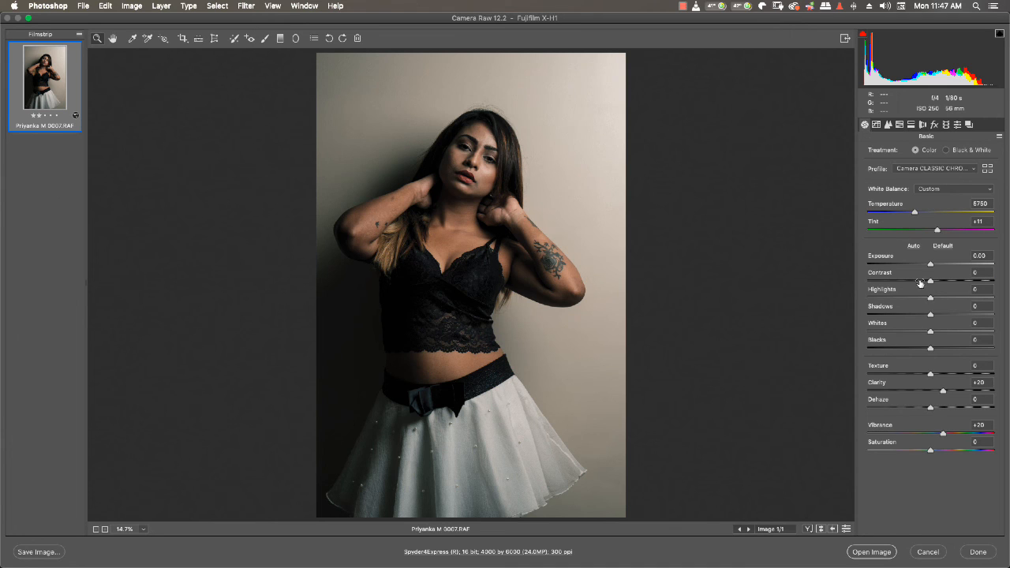
pyautogui.moveTo(929, 281); pyautogui.dragTo(917, 282)
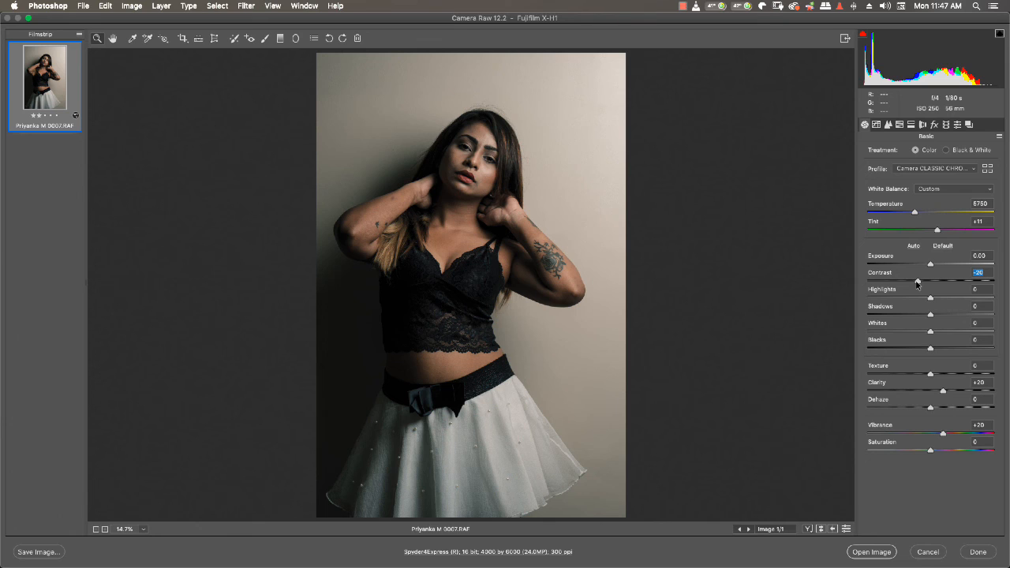
pyautogui.moveTo(930, 314); pyautogui.dragTo(938, 351)
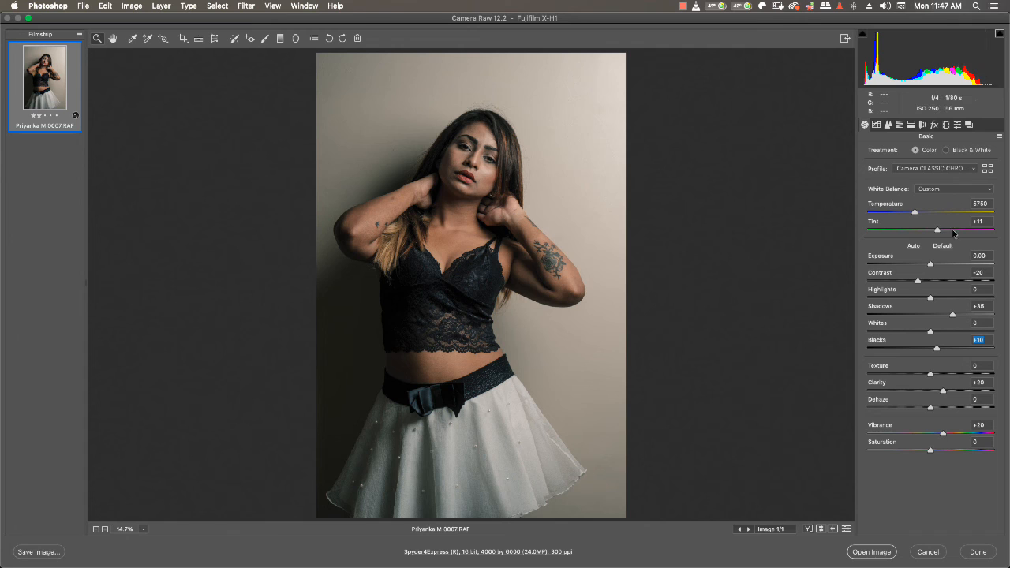
pyautogui.moveTo(932, 265); pyautogui.dragTo(932, 267)
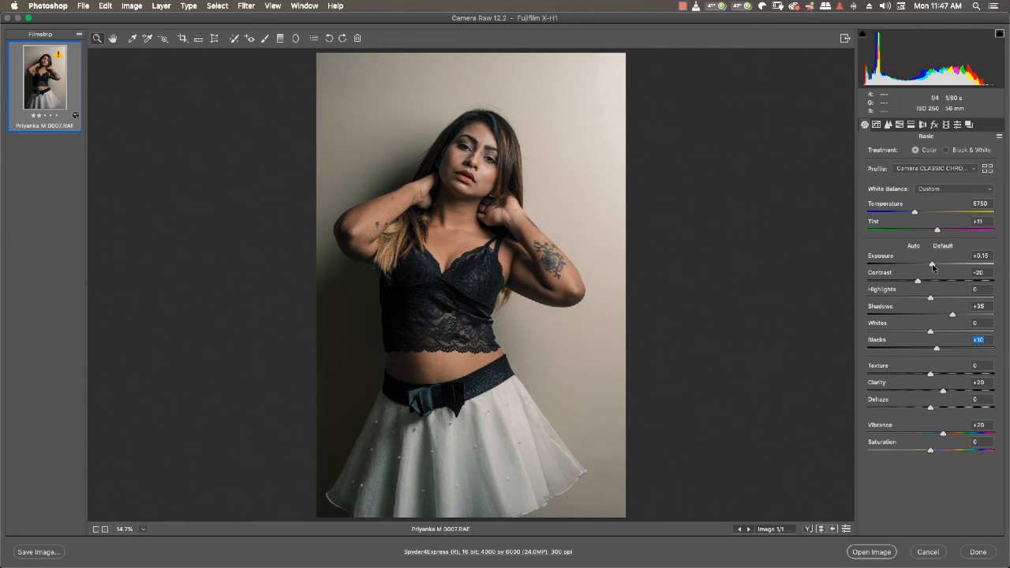
pyautogui.click(933, 267)
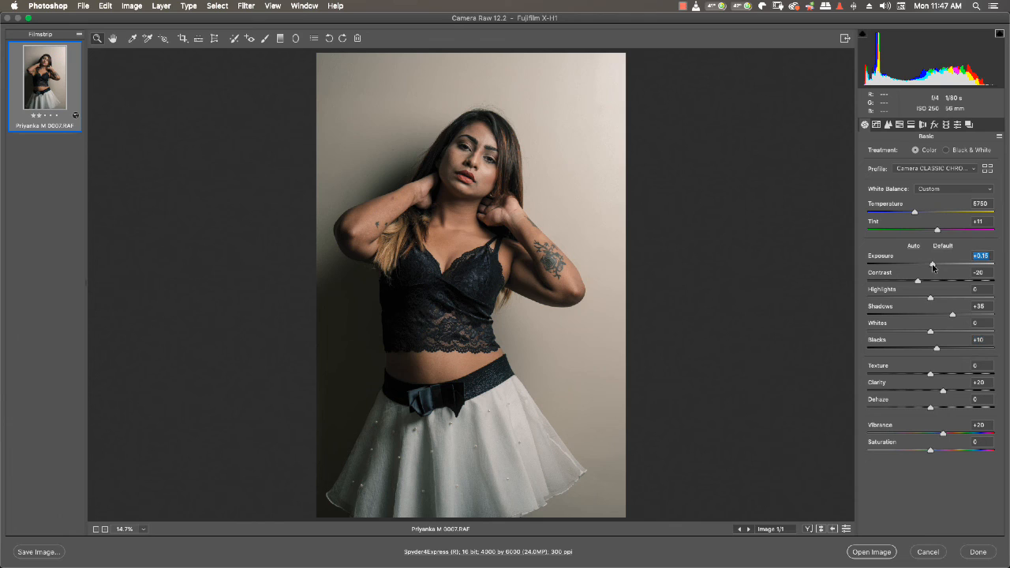